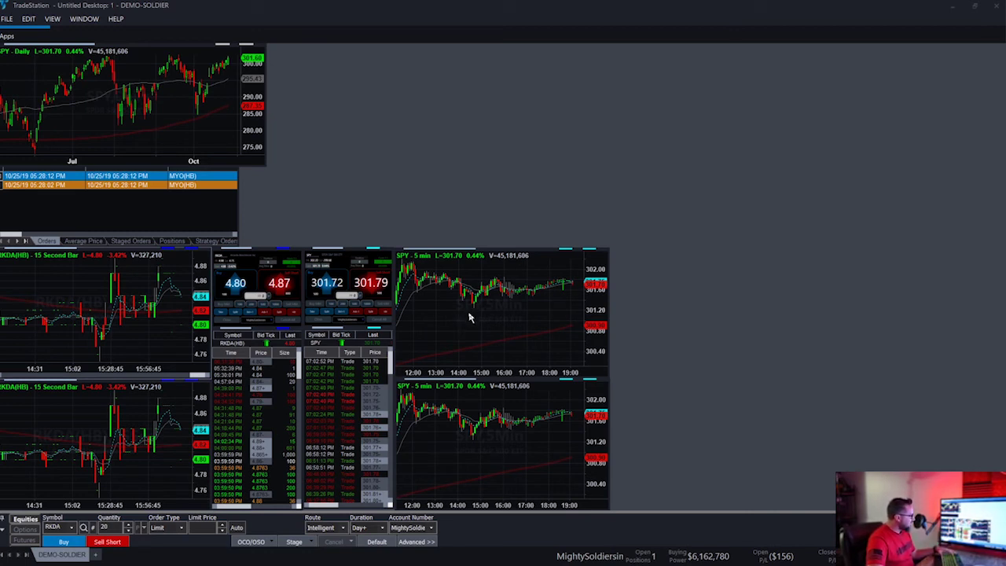
Keep the SPY chart on 5-minute bars from its right-click menu.
right_click(469, 316)
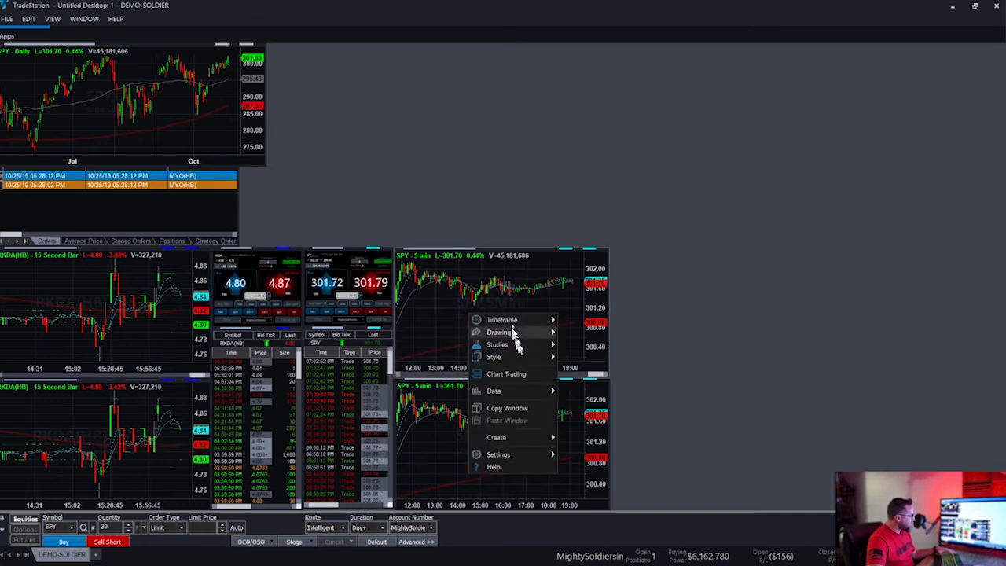
mouse_move(513, 324)
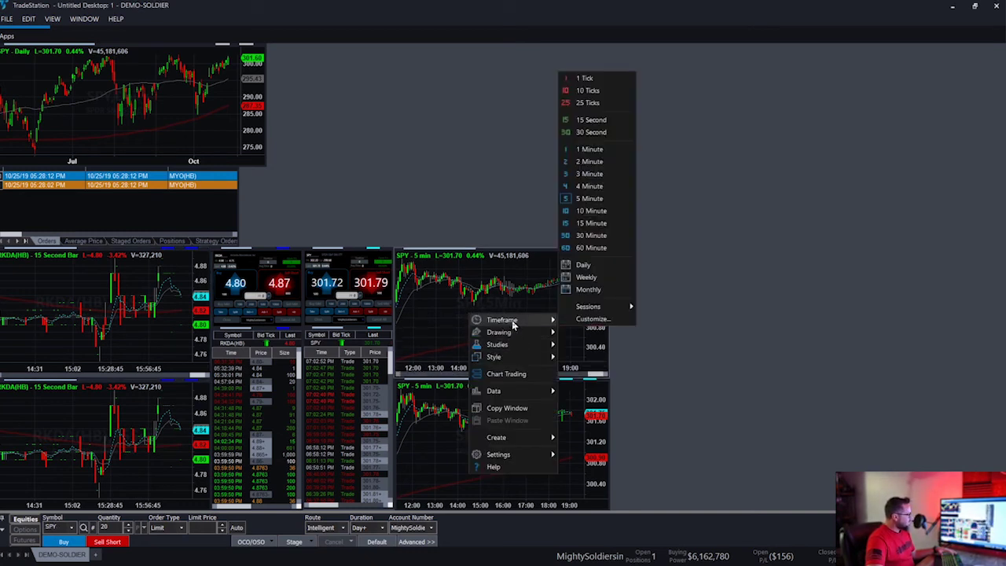
mouse_move(588, 309)
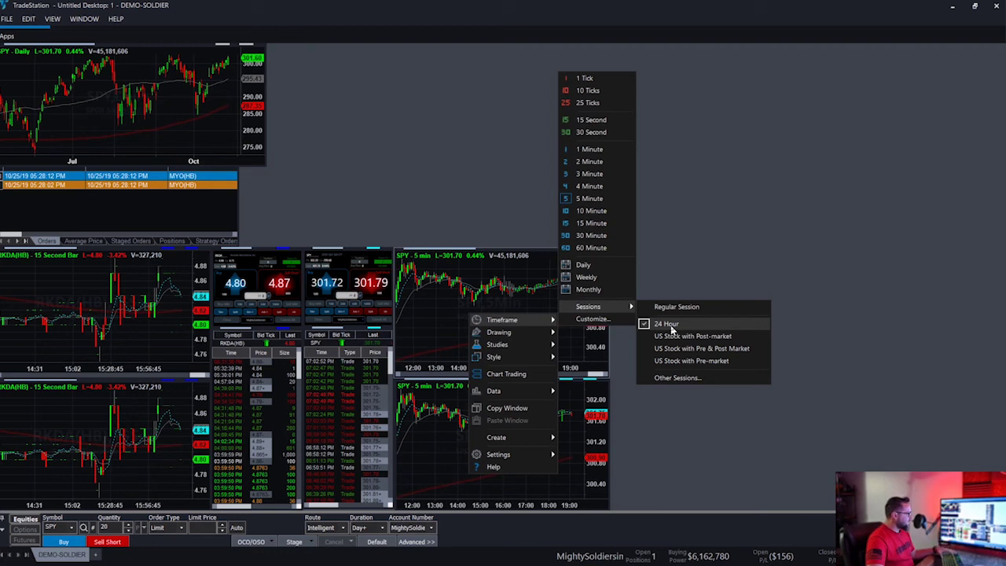
left_click(616, 198)
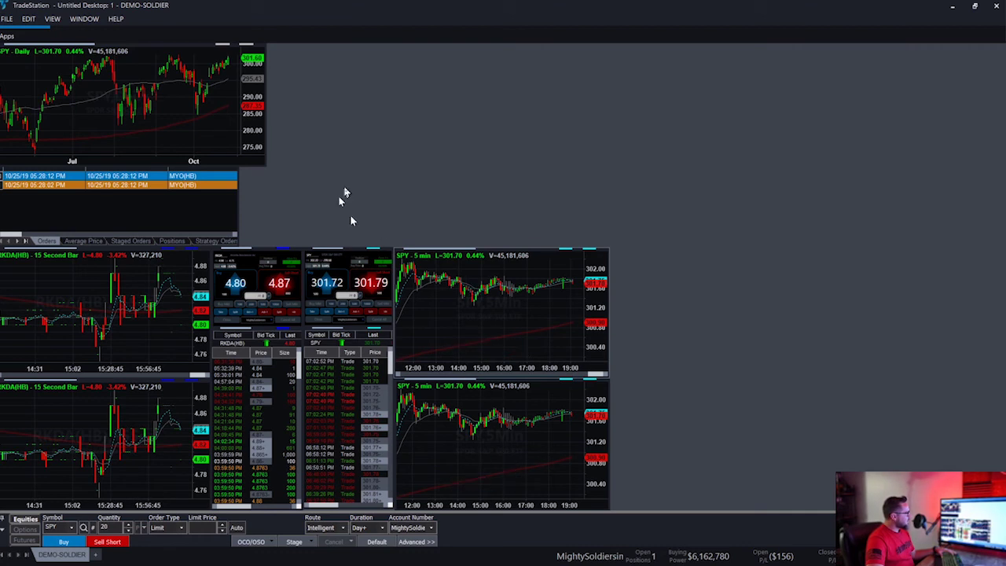
In Desktop Preferences Sessions, set Bonds to the custom 24 Hour session and apply.
left_click(9, 20)
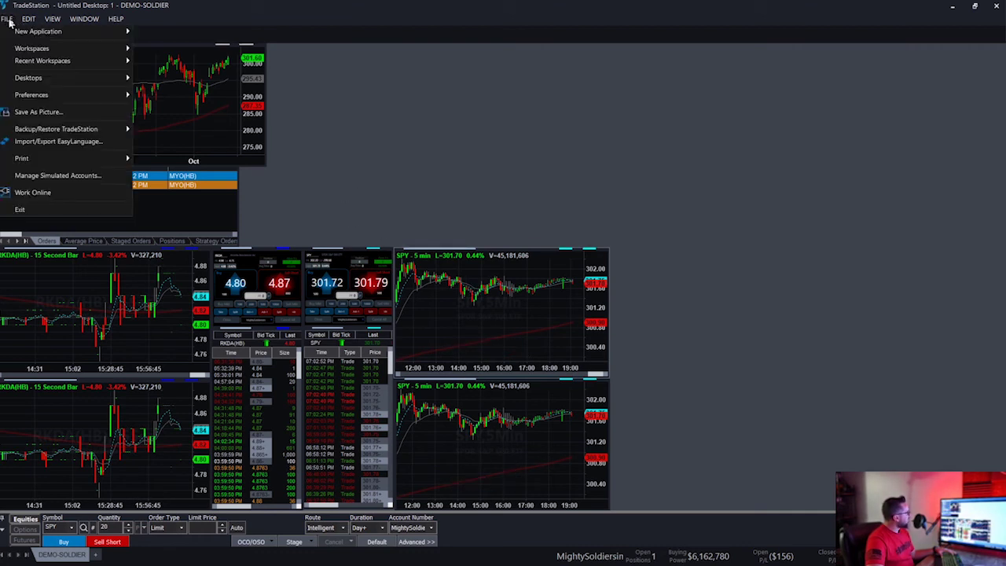
left_click(9, 20)
left_click(8, 20)
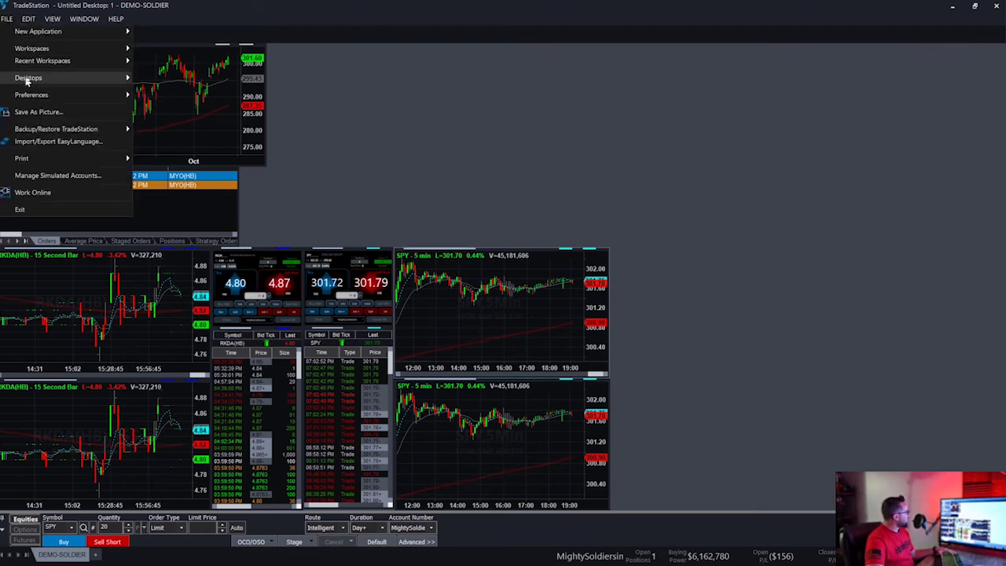
mouse_move(87, 98)
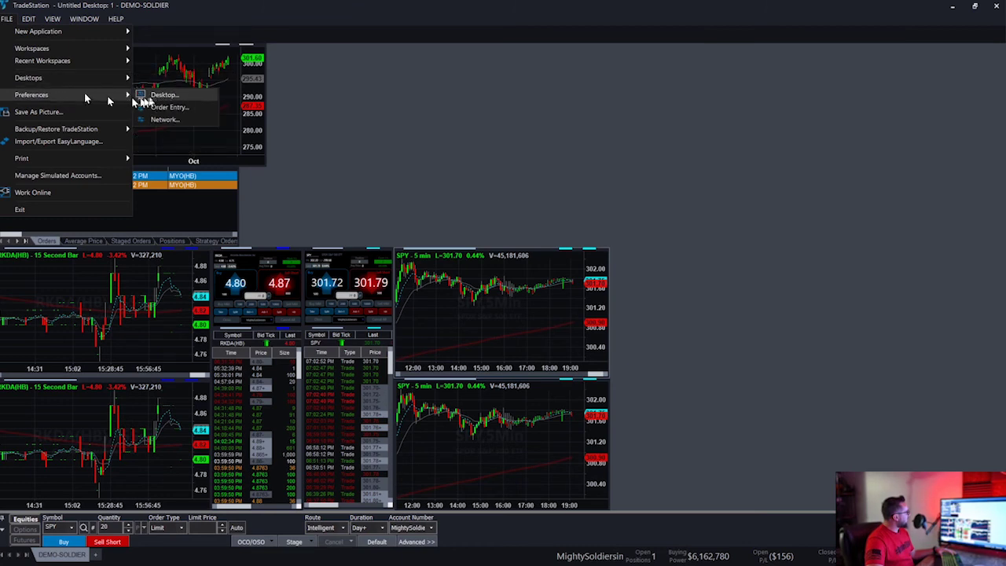
left_click(162, 95)
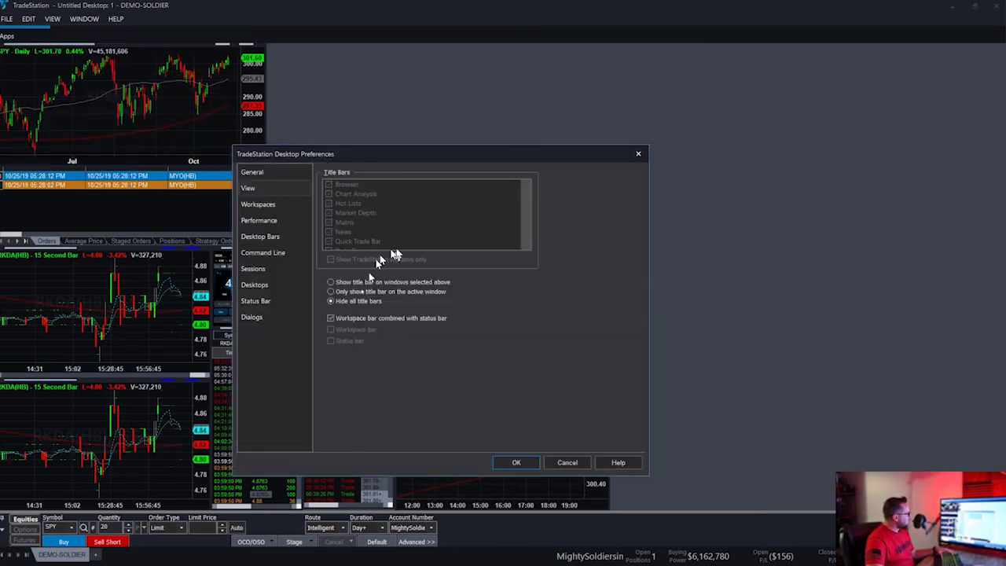
left_click(254, 269)
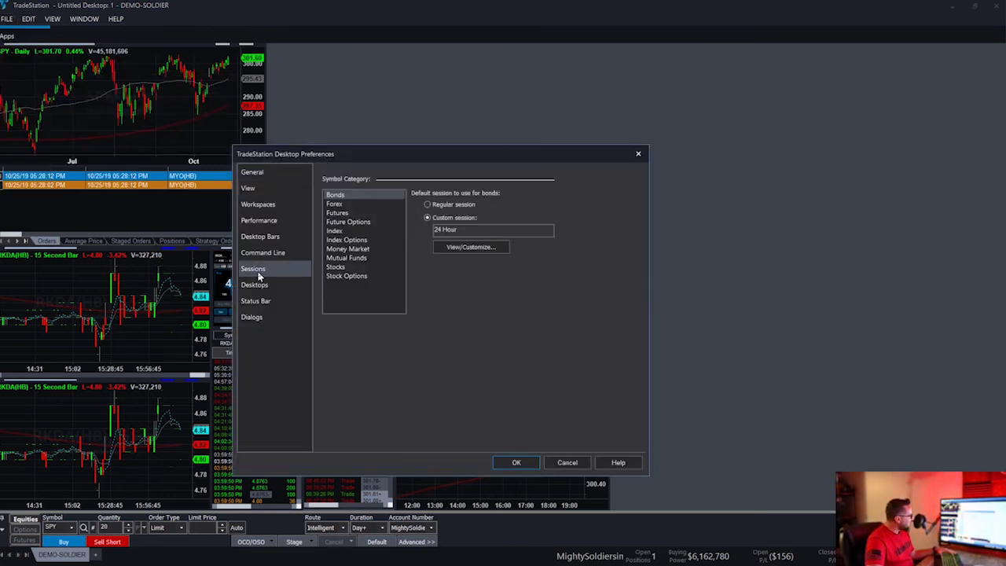
left_click(533, 465)
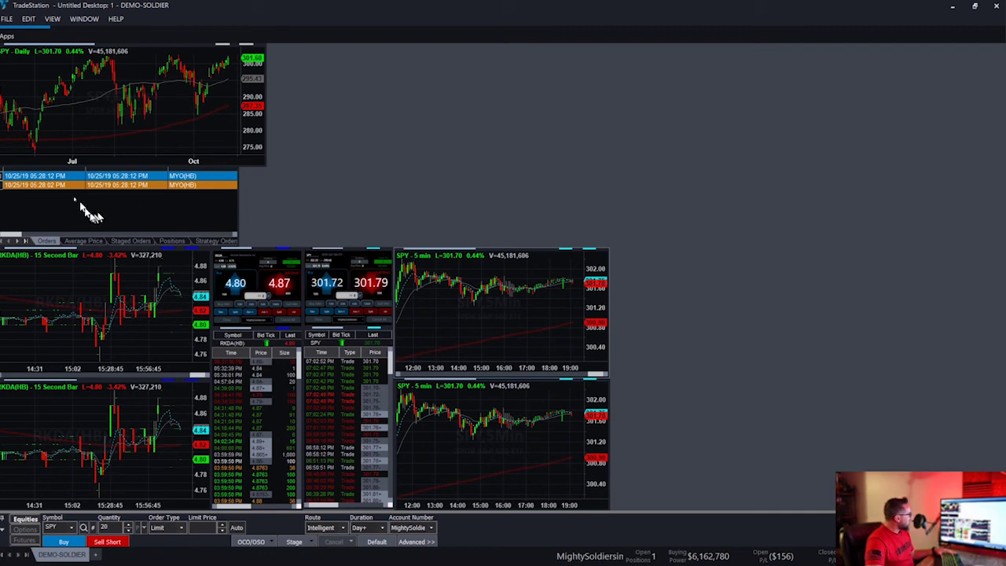
Bring up the Orders list's column customization dialog.
left_click(5, 31)
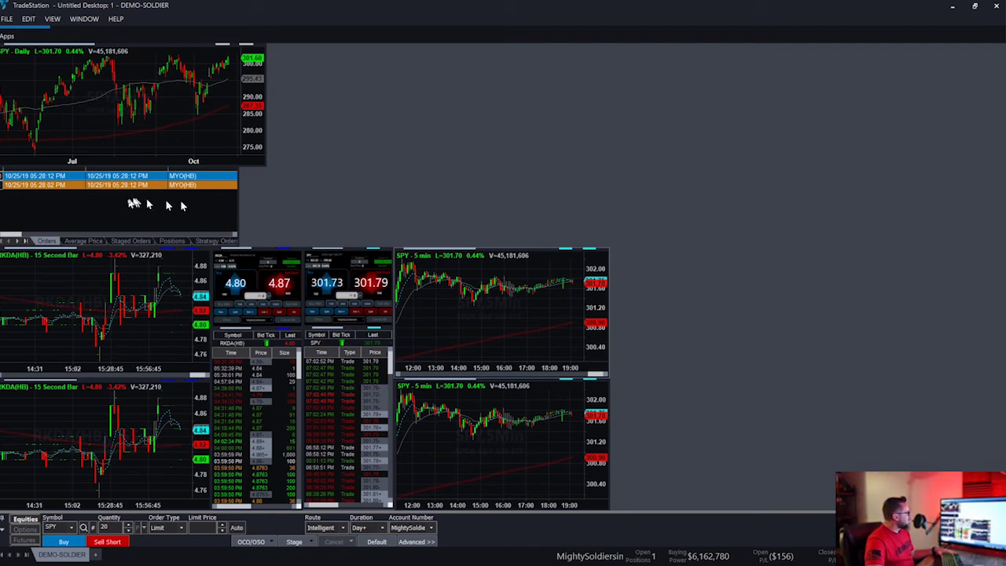
right_click(68, 208)
mouse_move(157, 282)
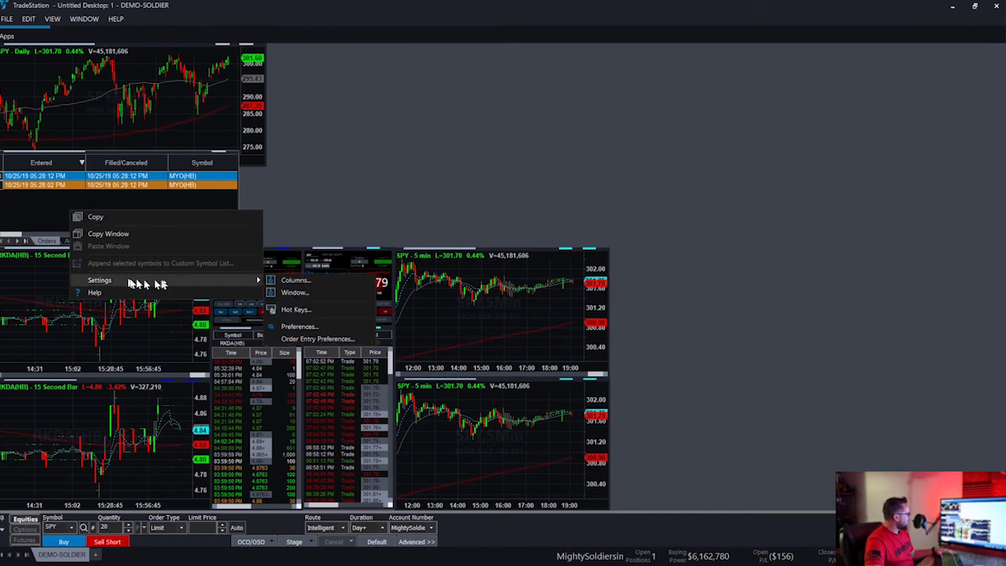
left_click(332, 289)
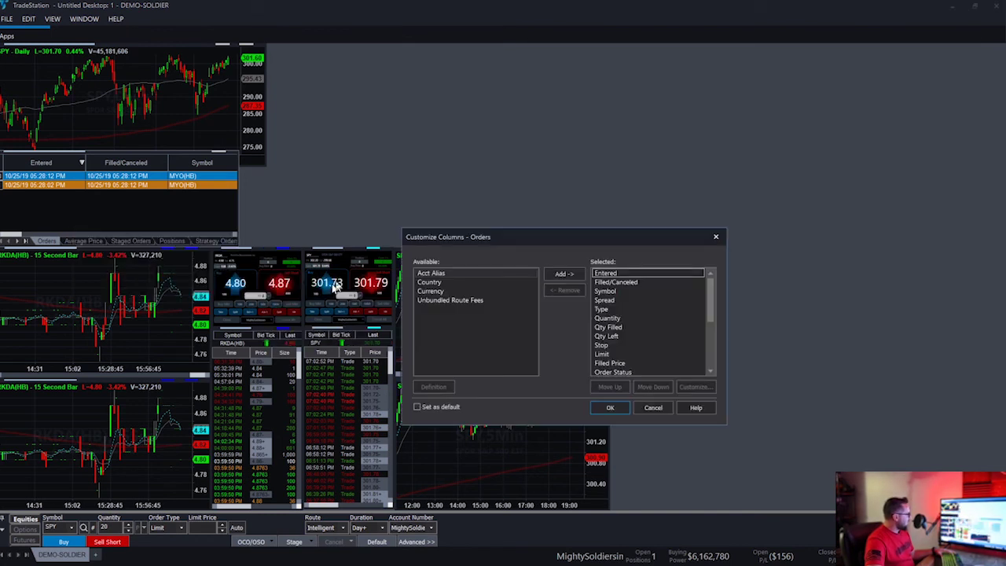
Remove the Entered, Filled/Canceled, Spread and Stop columns, restoring Type after removing it.
left_click(616, 275)
left_click(617, 275)
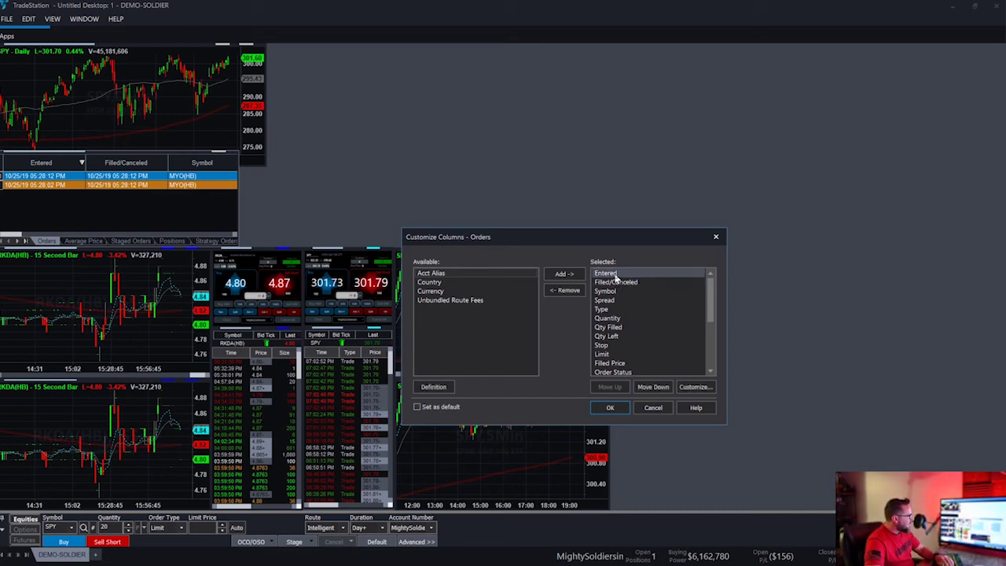
left_click(566, 290)
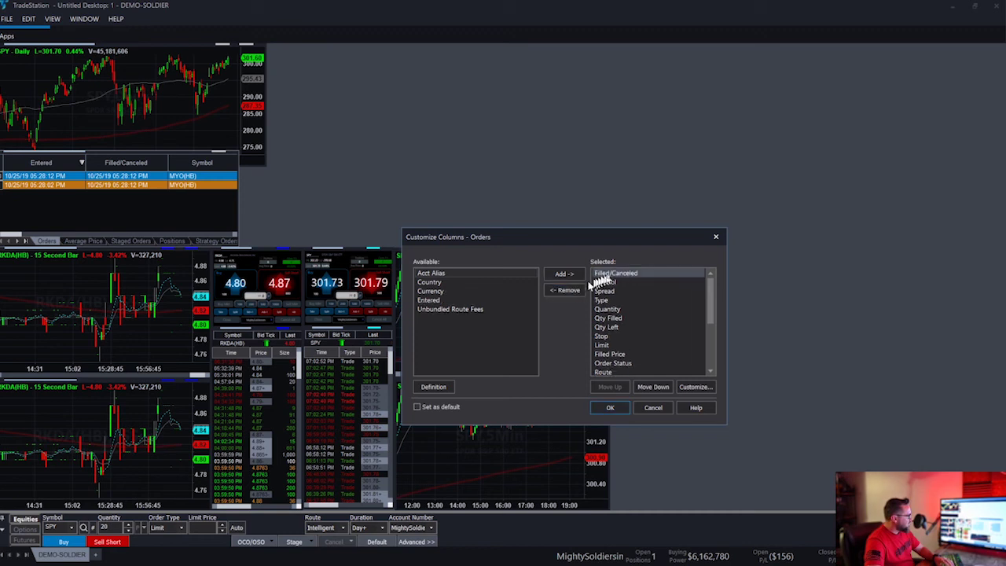
left_click(565, 290)
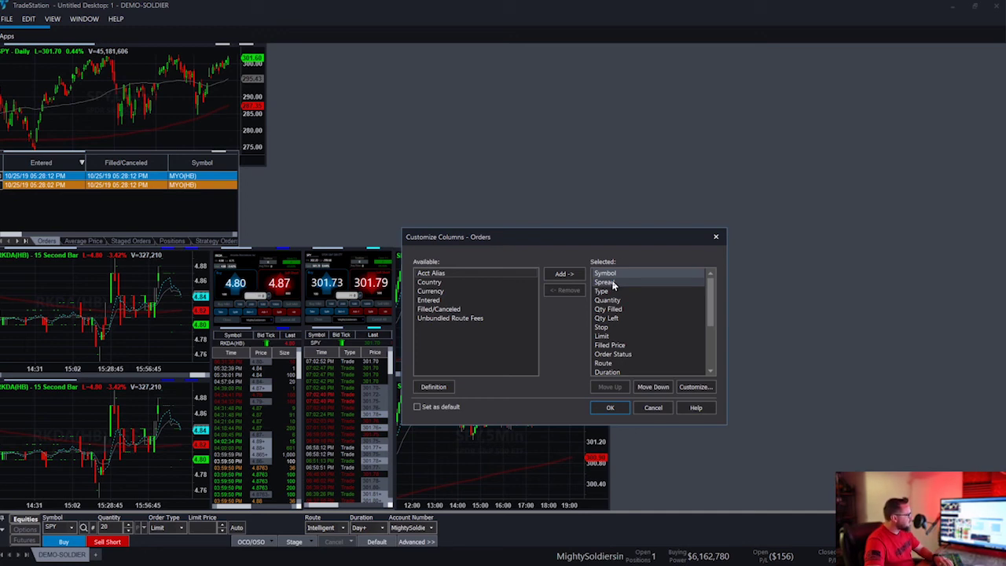
left_click(613, 285)
left_click(565, 291)
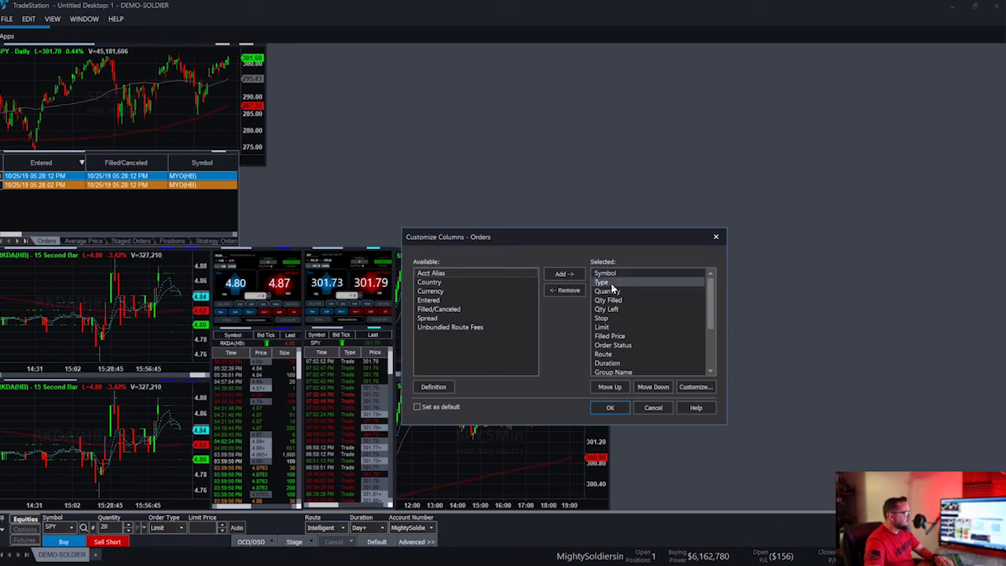
double_click(613, 285)
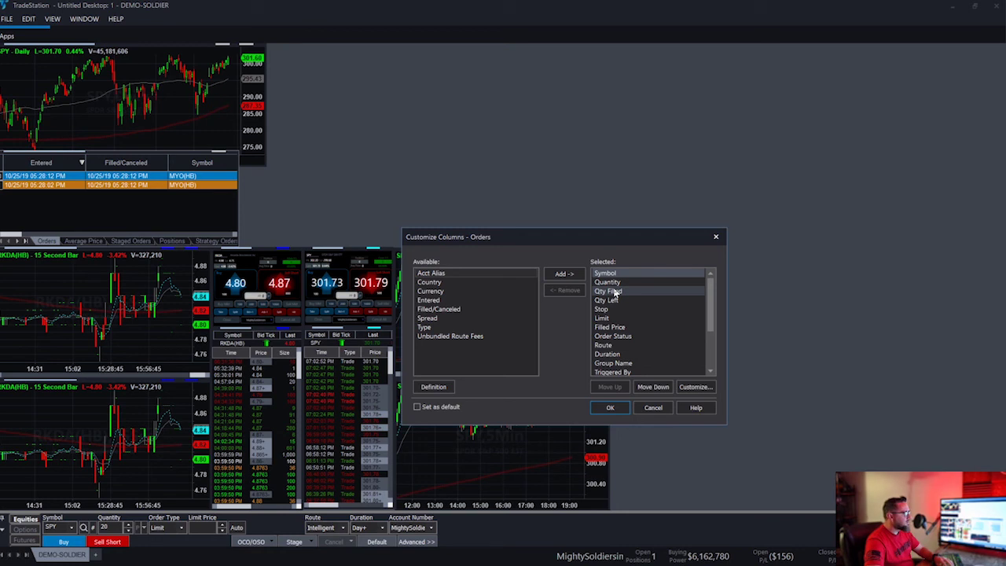
key("ctrl+z")
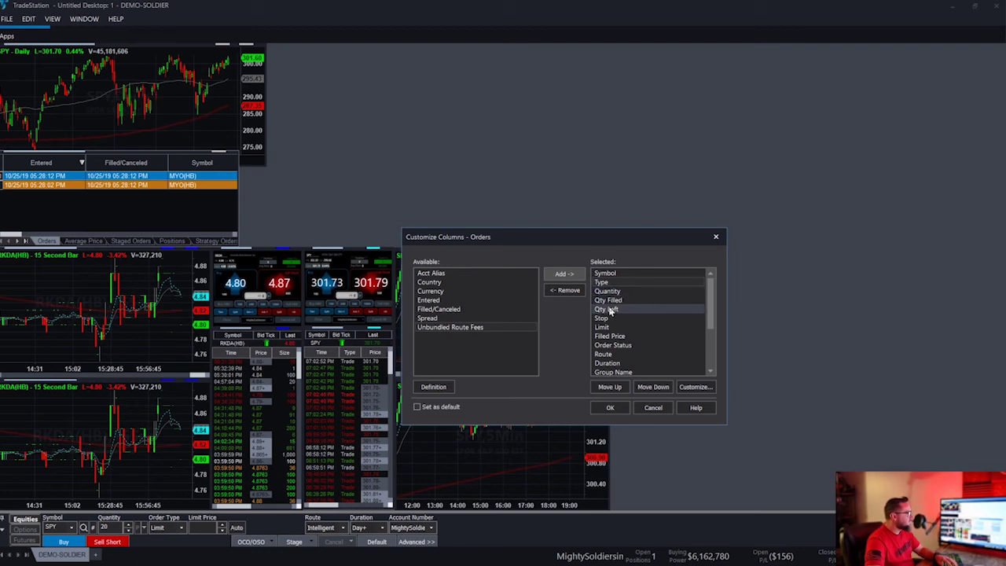
left_click(571, 292)
Remove the Route, Group Name, Triggered By and Advanced columns from the Orders list.
left_click(619, 347)
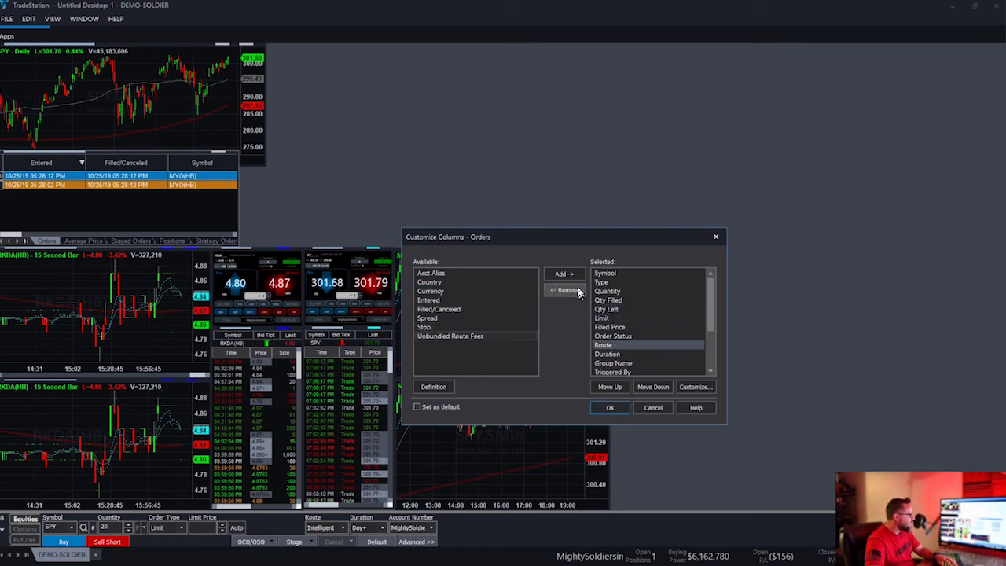
left_click(564, 291)
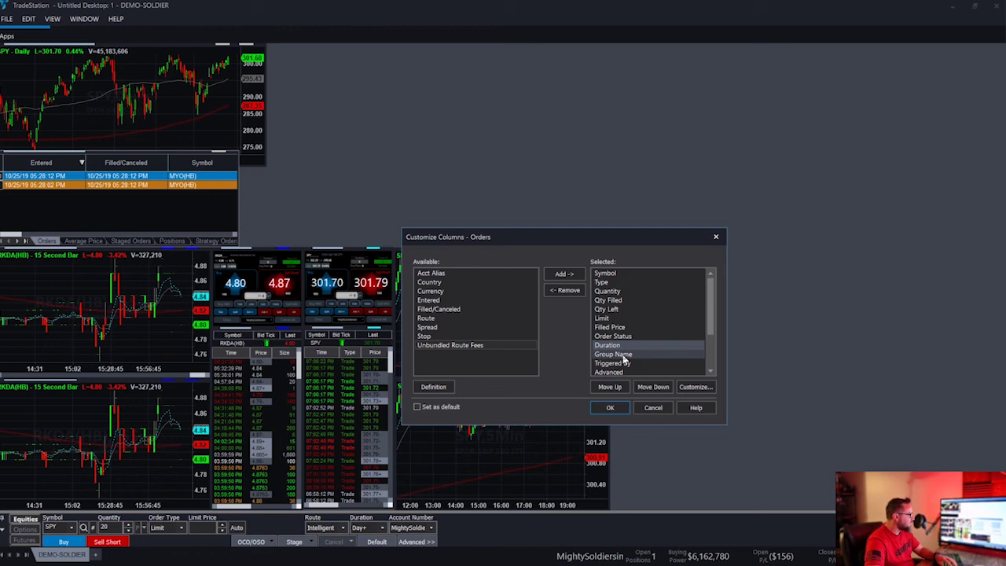
left_click(621, 355)
left_click(565, 290)
left_click(621, 355)
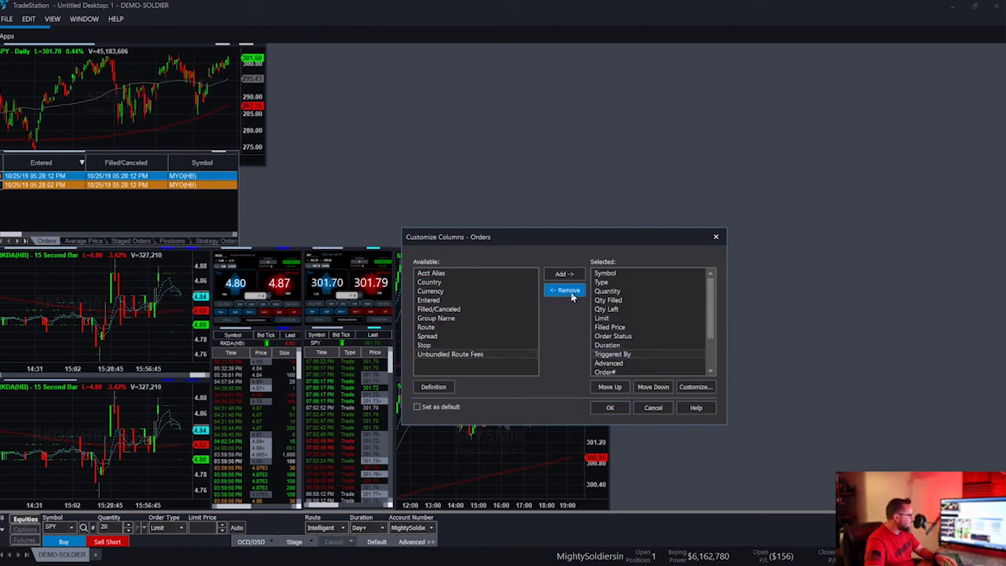
left_click(565, 290)
left_click(609, 355)
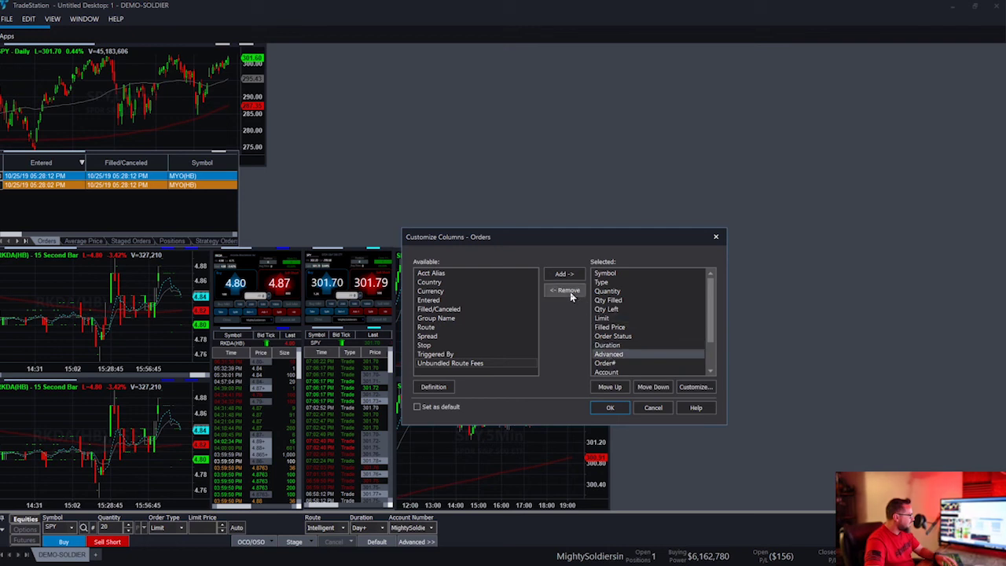
left_click(570, 292)
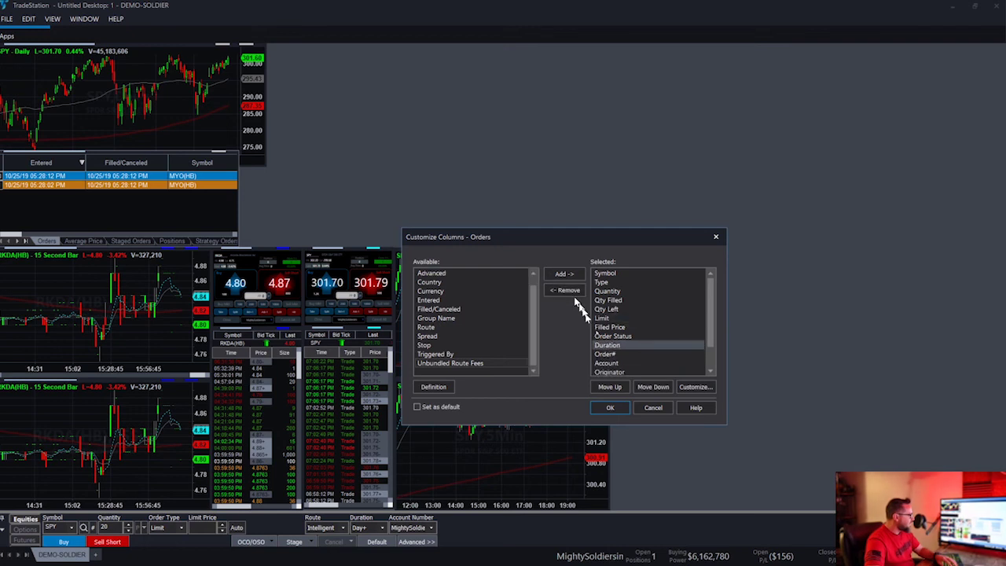
Move Account above Order# and apply the new Orders column layout.
left_click(613, 354)
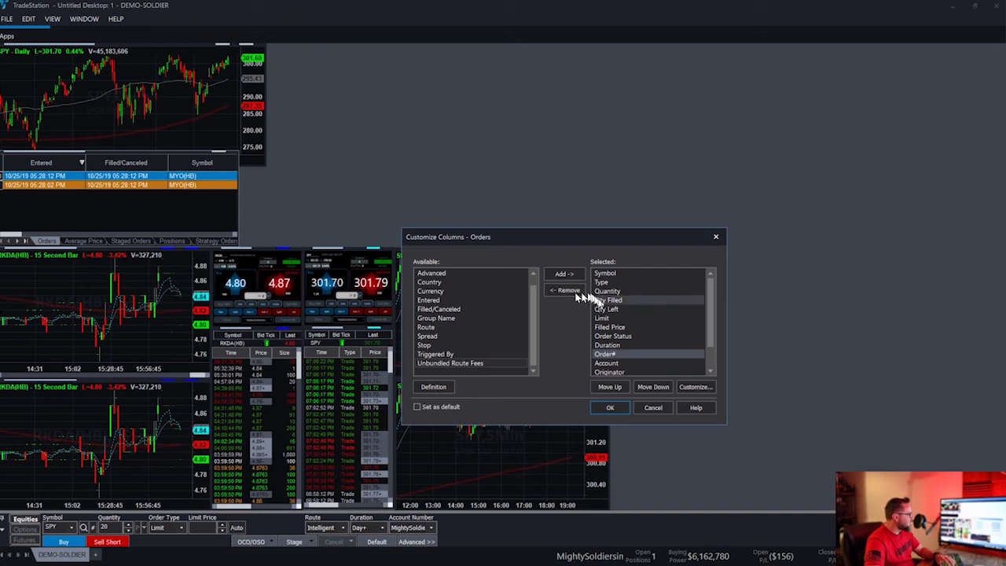
left_click(620, 367)
left_click(610, 387)
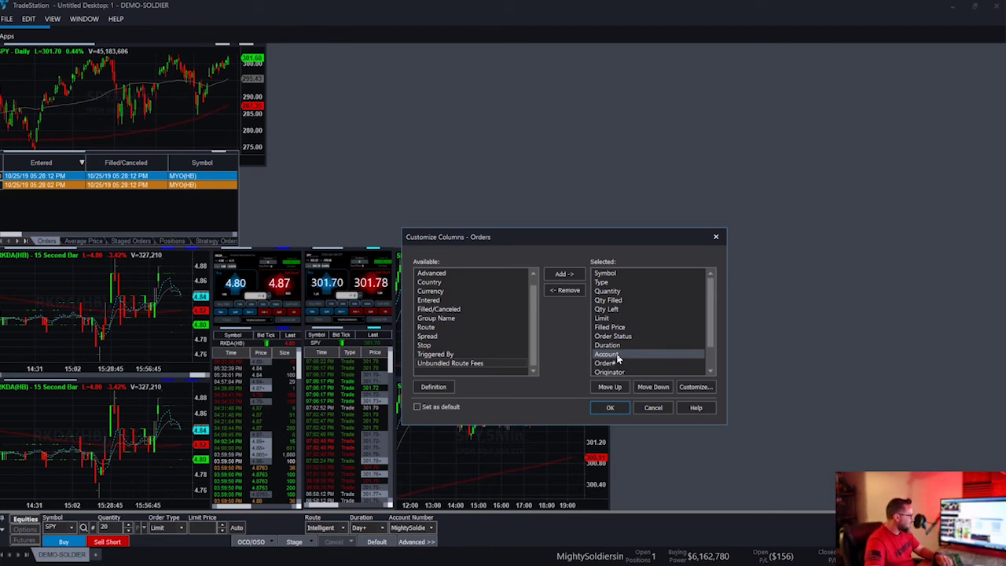
scroll(624, 367, "down", 2)
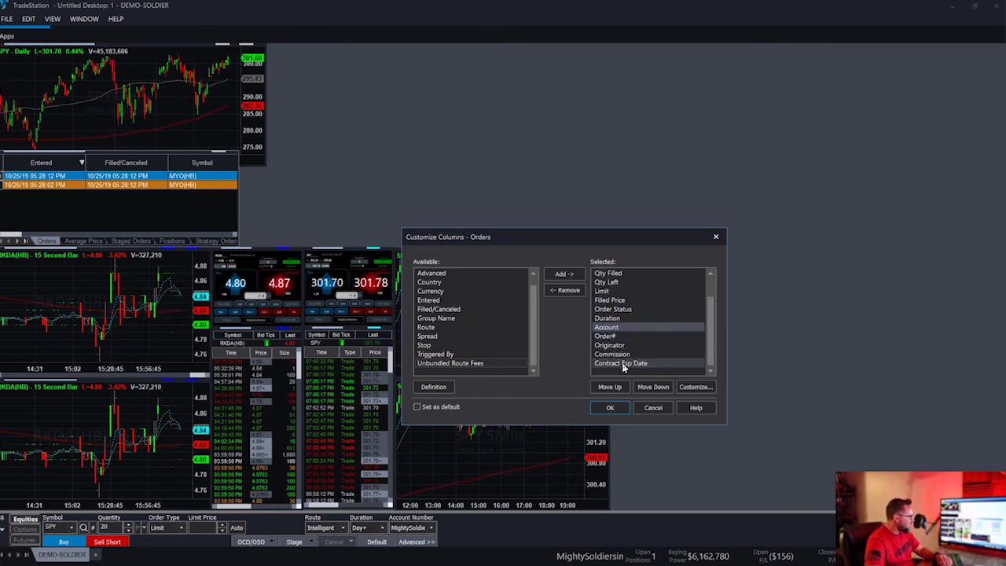
scroll(622, 338, "up", 3)
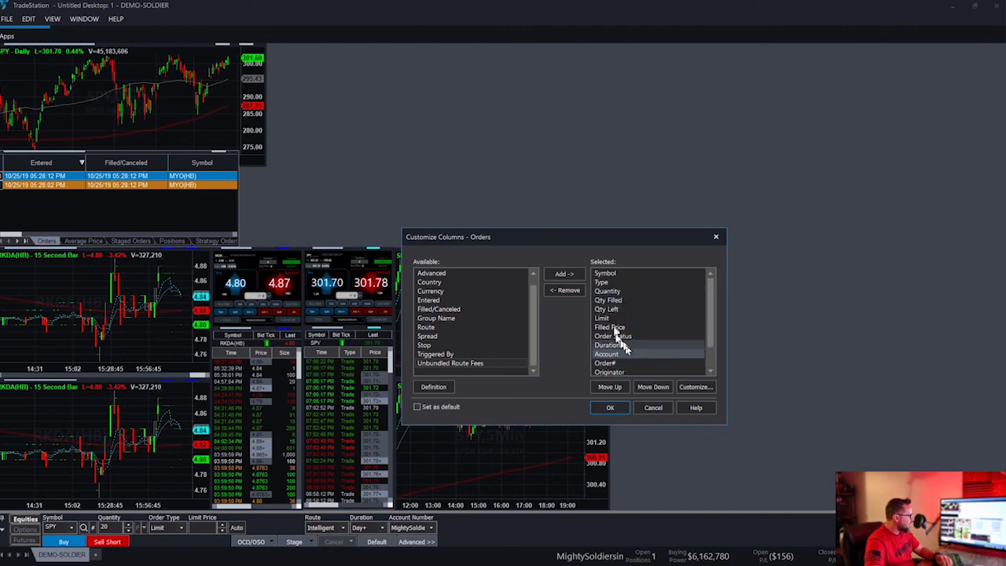
left_click(612, 408)
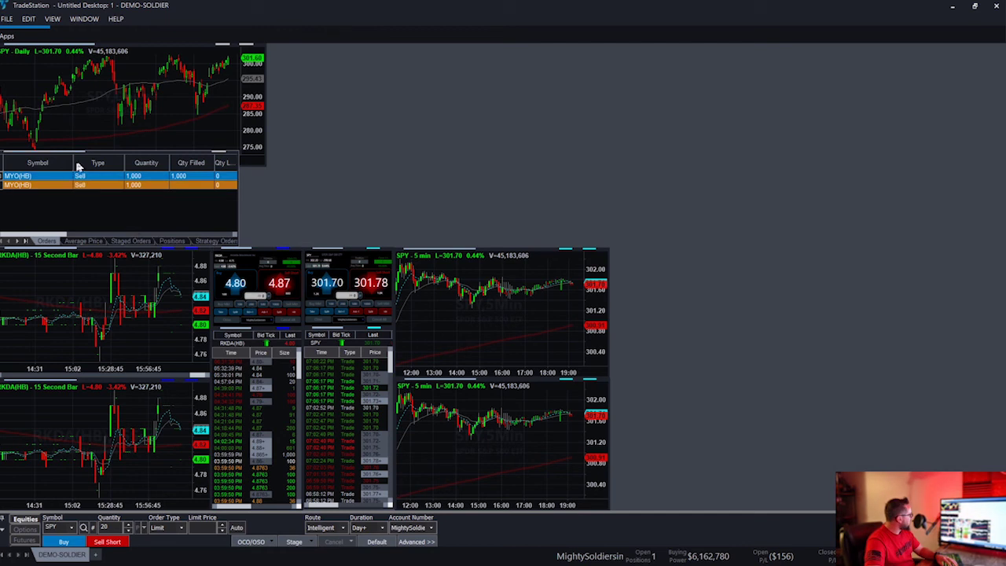
Narrow the Symbol, Qty Left and Filled Price columns so Order Status fits.
left_click_drag(72, 163, 56, 161)
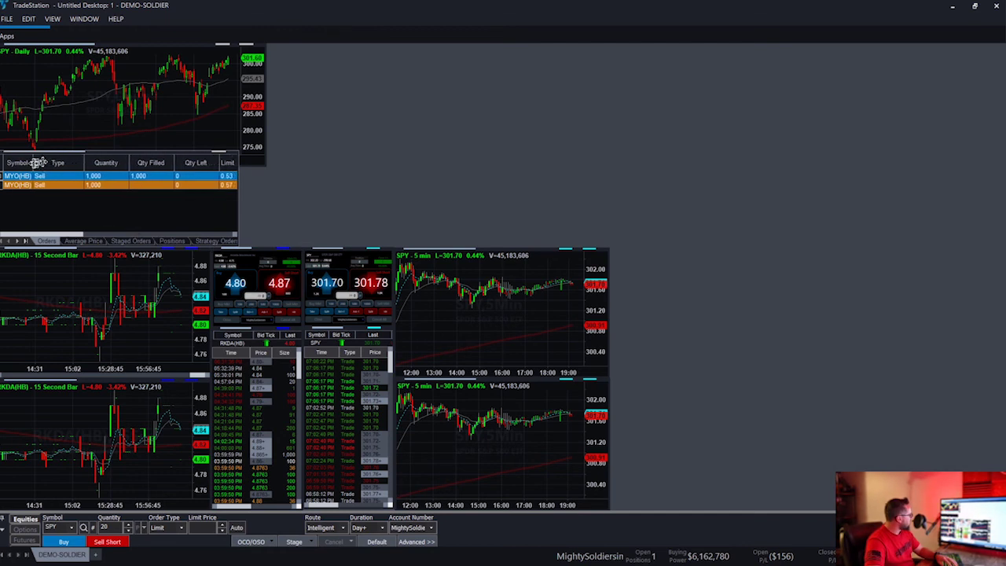
left_click_drag(38, 163, 109, 162)
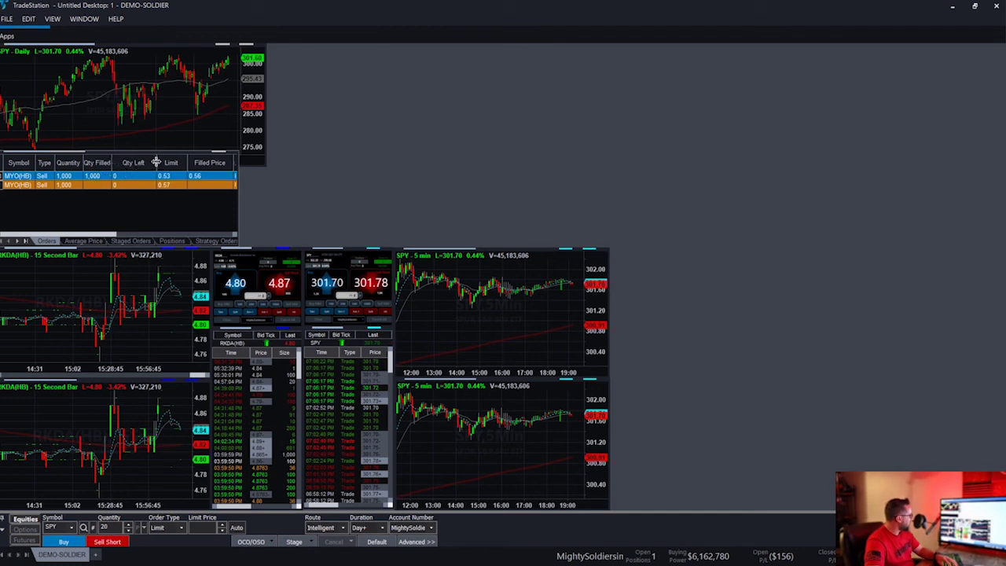
left_click_drag(156, 162, 137, 163)
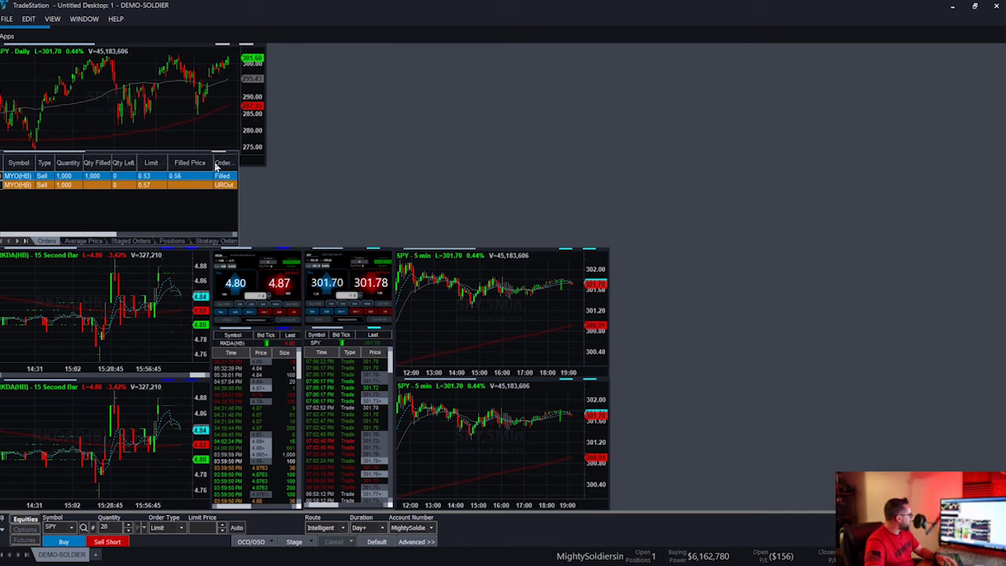
left_click_drag(212, 163, 187, 165)
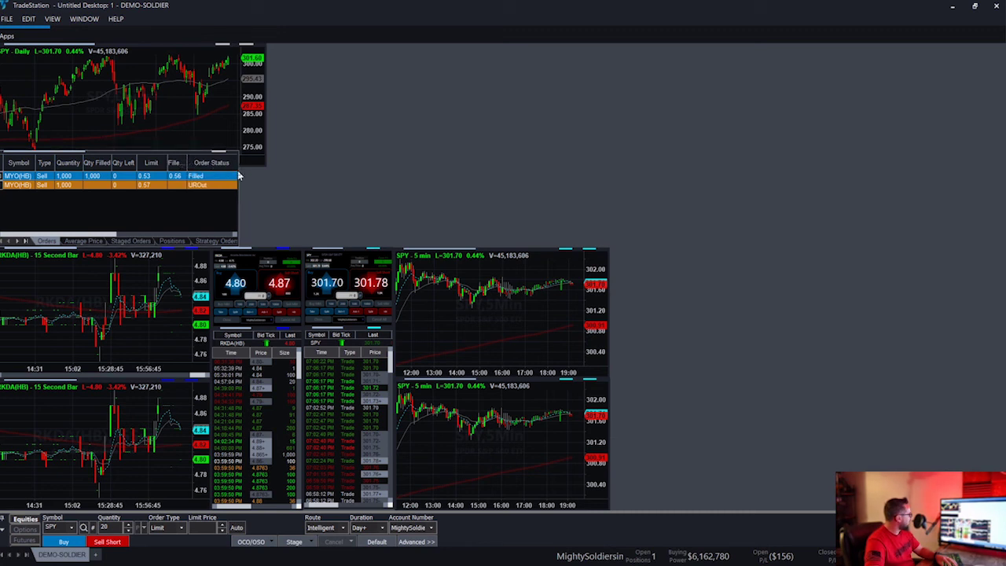
Widen the Orders window to reveal Duration and enlarge the daily chart to show its date axis.
left_click_drag(238, 175, 265, 173)
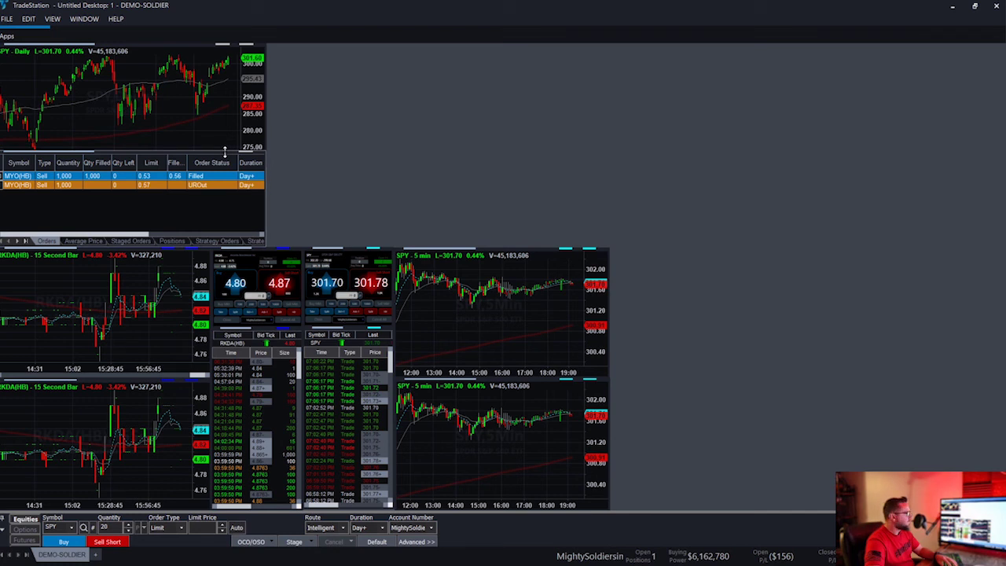
left_click_drag(225, 151, 219, 171)
left_click_drag(113, 239, 89, 233)
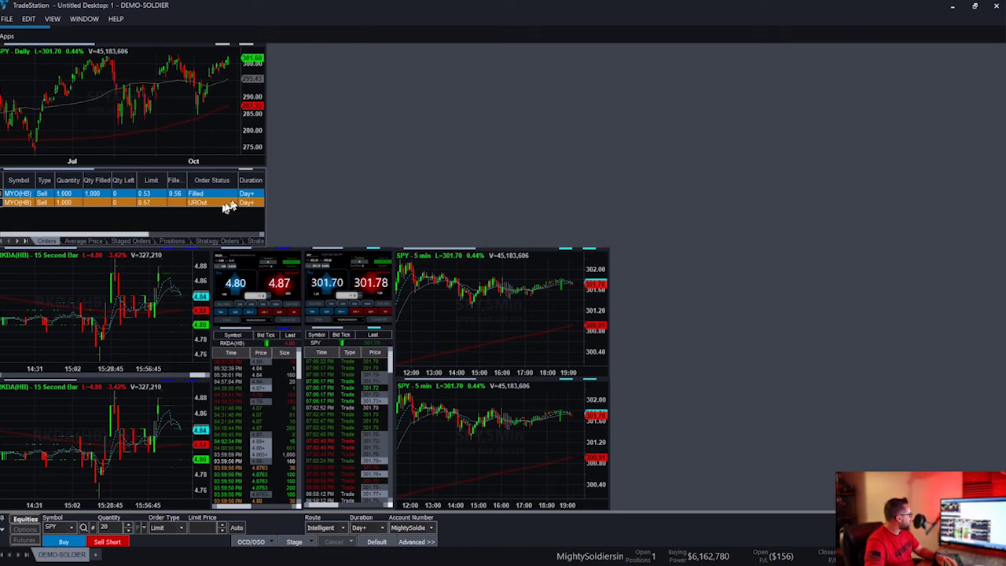
Copy the Orders window, paste a duplicate onto the desktop, and place it beside the original.
right_click(199, 217)
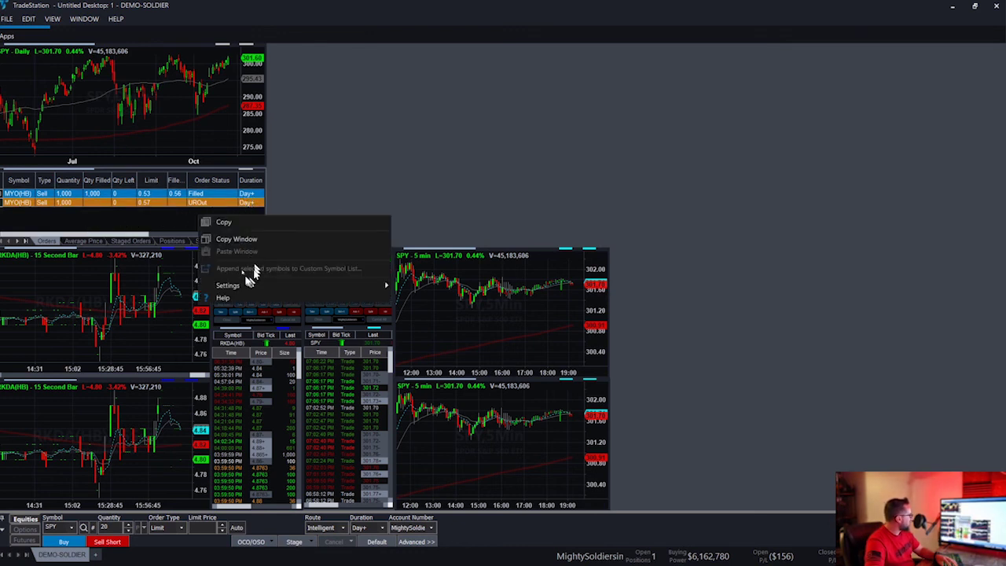
left_click(240, 240)
right_click(317, 187)
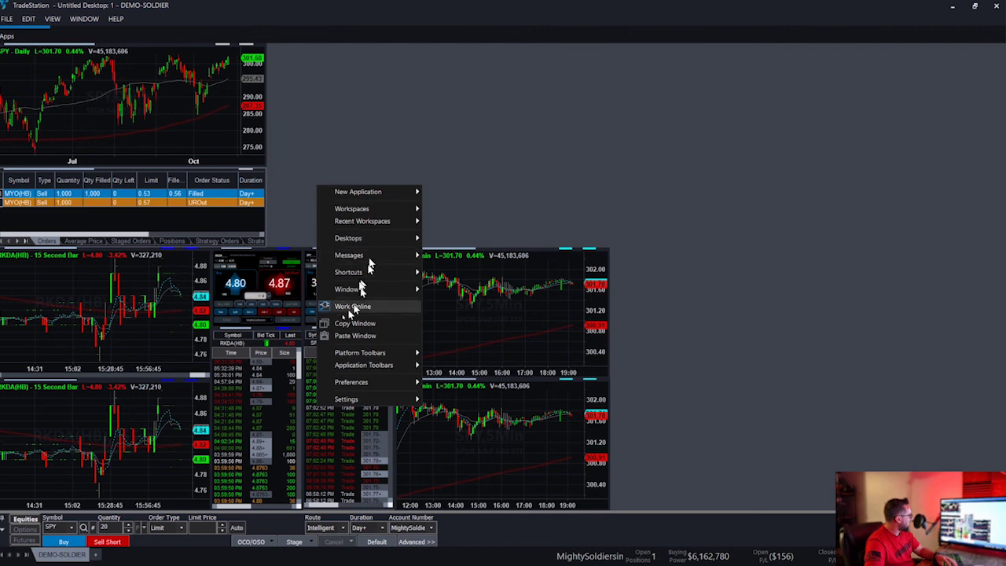
left_click(350, 343)
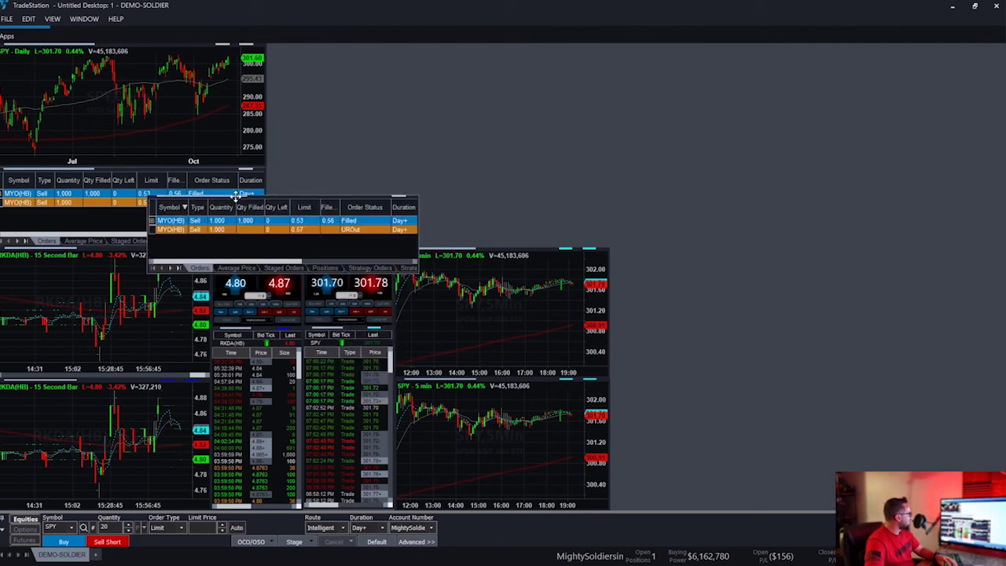
left_click_drag(235, 195, 356, 169)
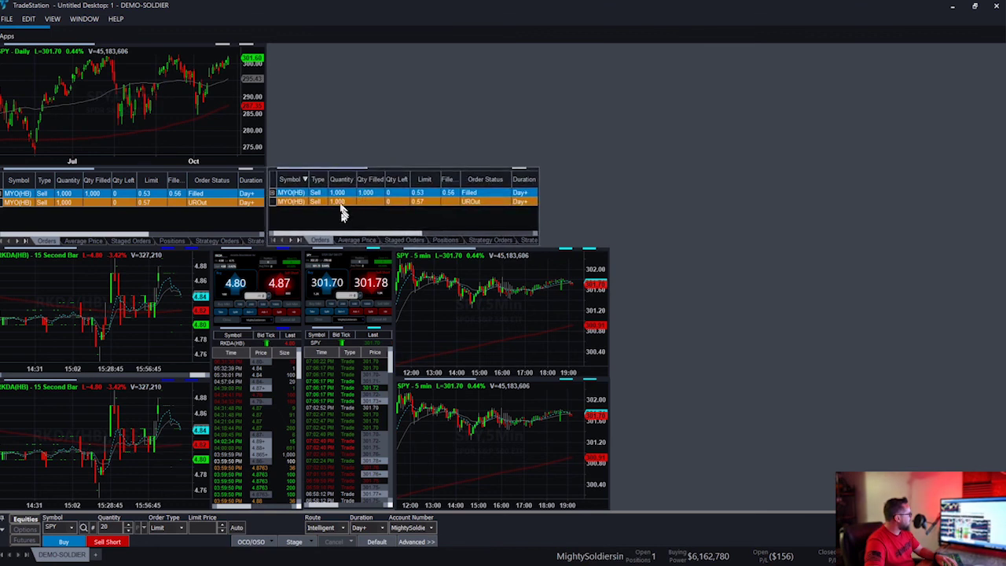
Switch the duplicate to Positions and narrow its Symbol, Position and Average Price columns.
left_click(446, 239)
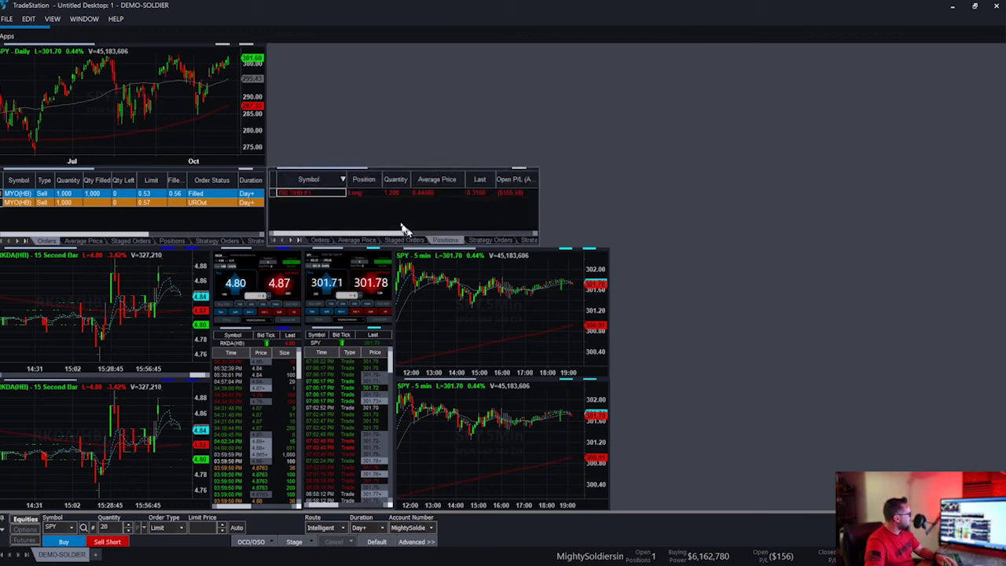
left_click_drag(346, 174, 312, 176)
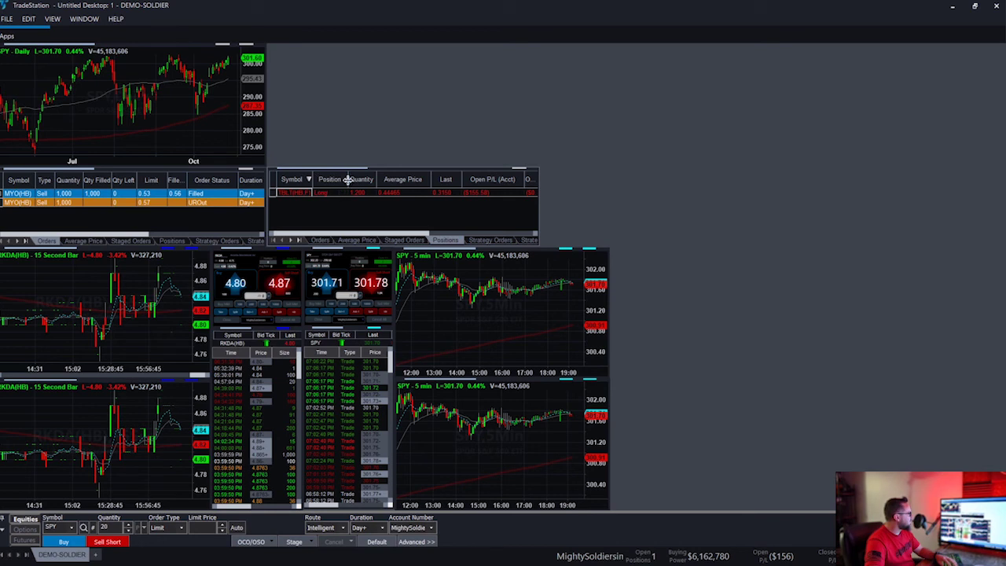
left_click_drag(348, 181, 331, 180)
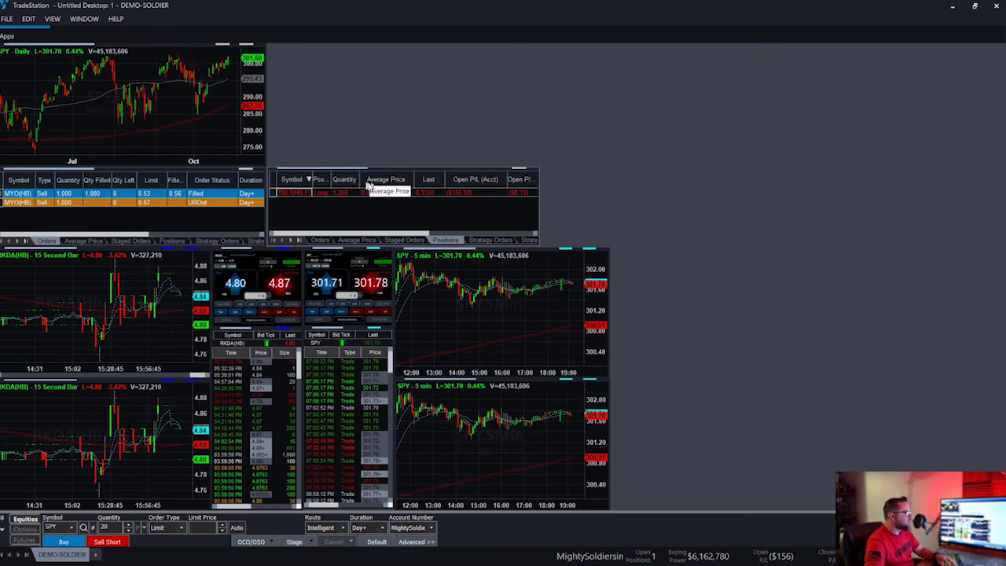
left_click_drag(413, 179, 400, 179)
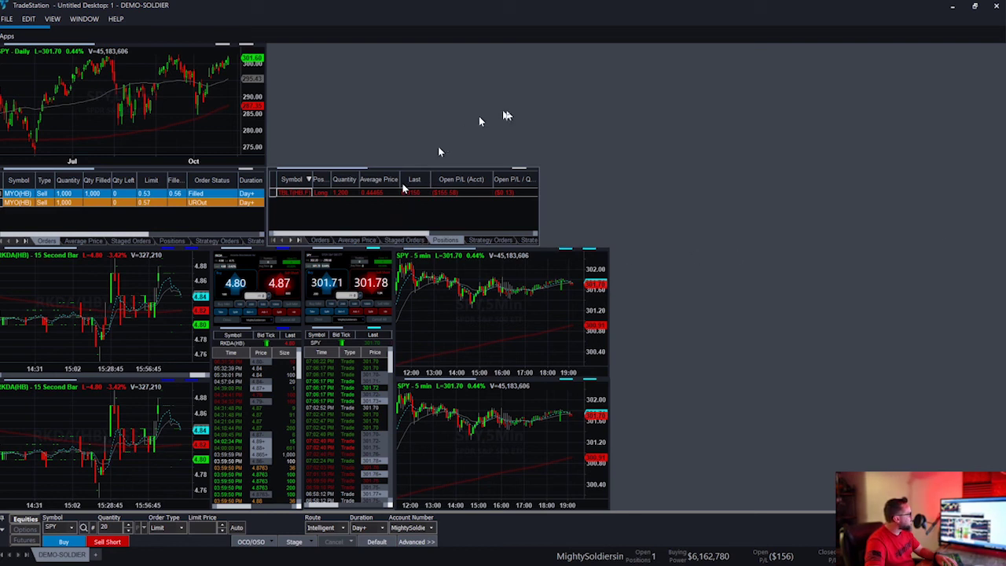
right_click(401, 210)
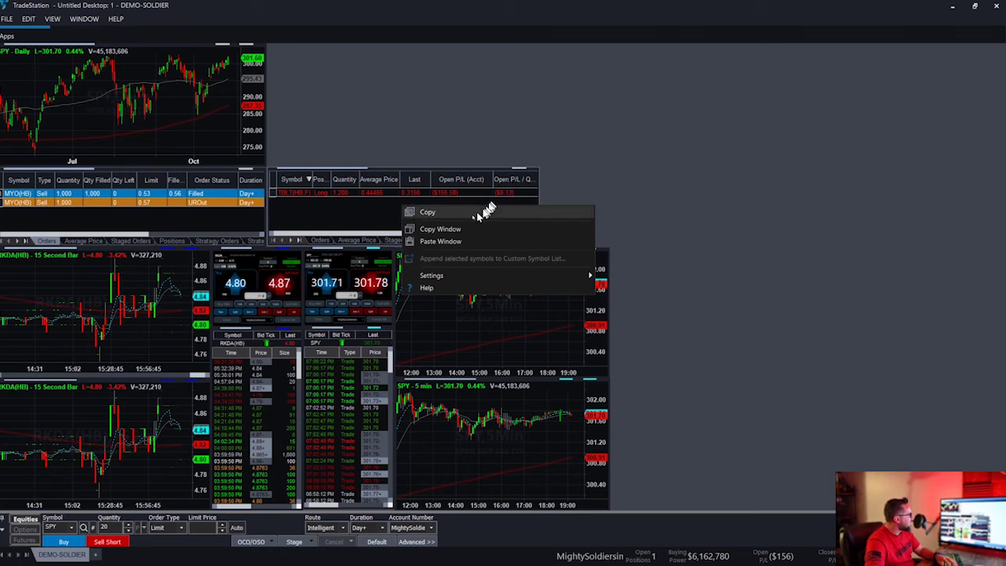
Drop the Account column from the Positions column setup and apply the change.
mouse_move(444, 276)
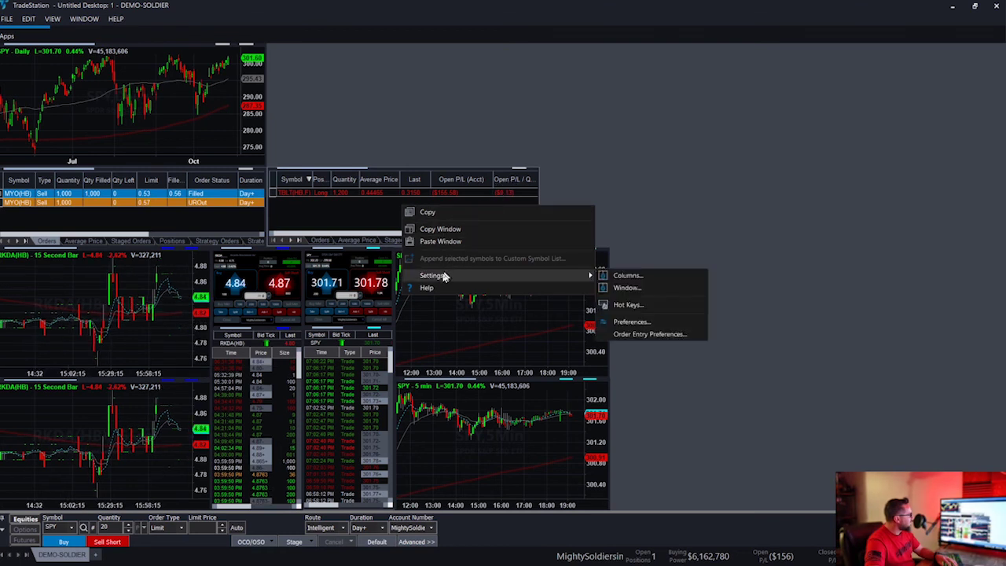
left_click(635, 276)
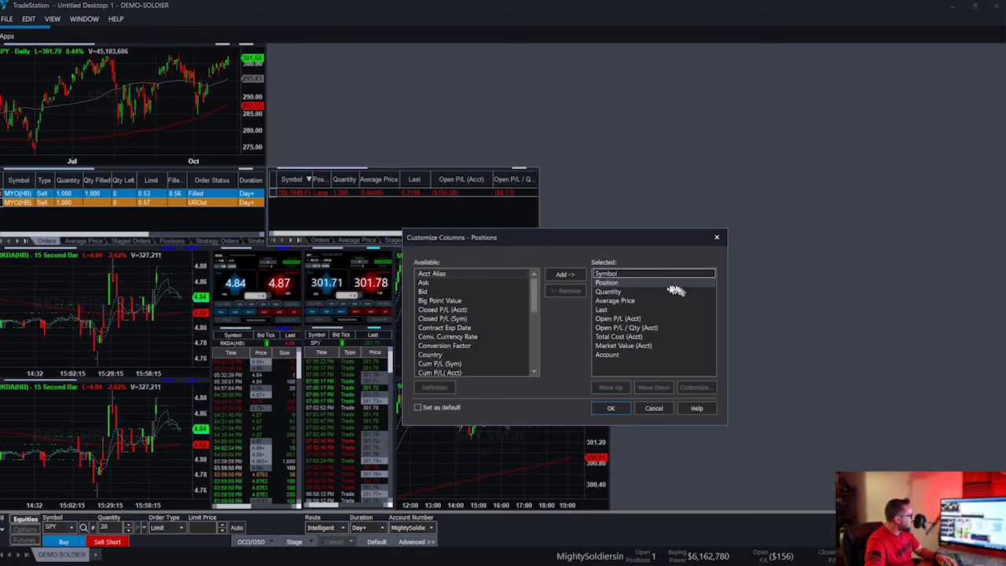
left_click(620, 355)
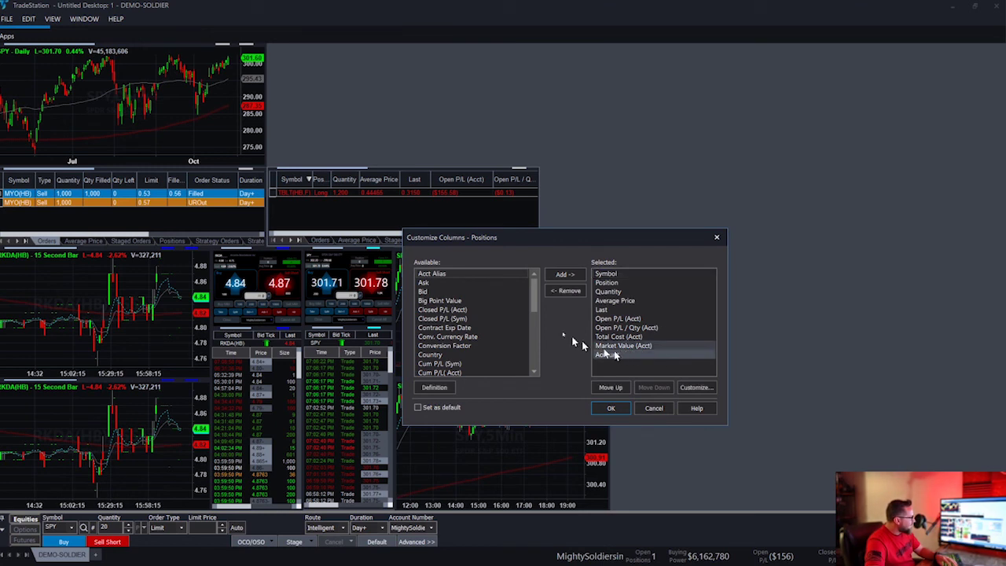
left_click(566, 291)
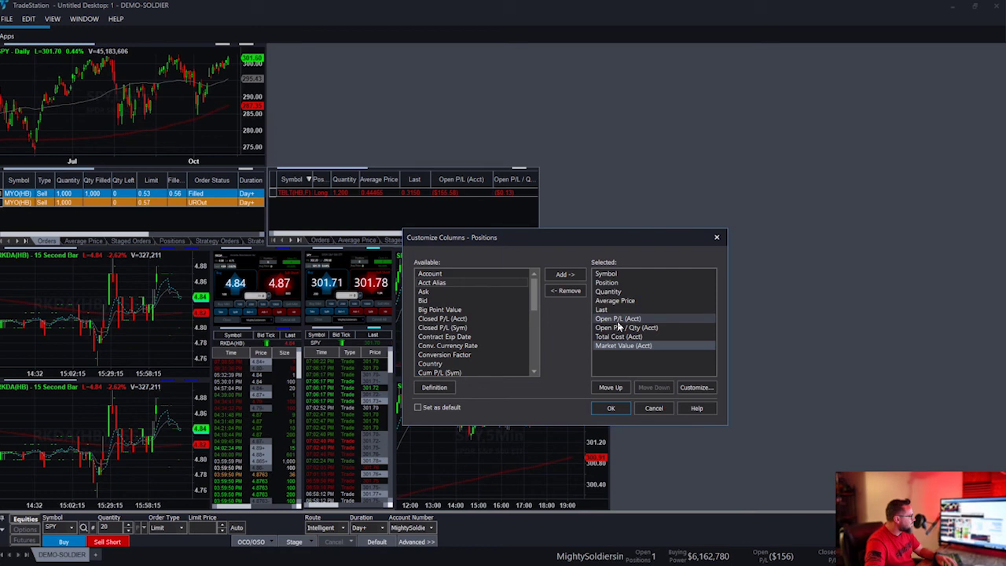
left_click(611, 408)
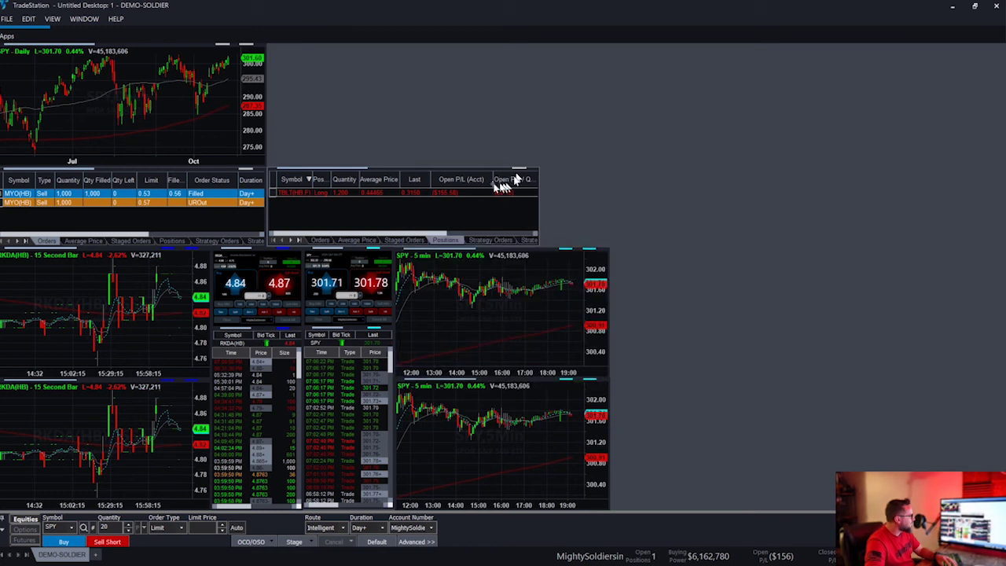
Narrow Open P/L (Acct) and Open P/L / Qty (Acct) to reveal Total Cost, then widen Open P/L slightly.
left_click_drag(492, 179, 442, 180)
left_click_drag(519, 179, 479, 181)
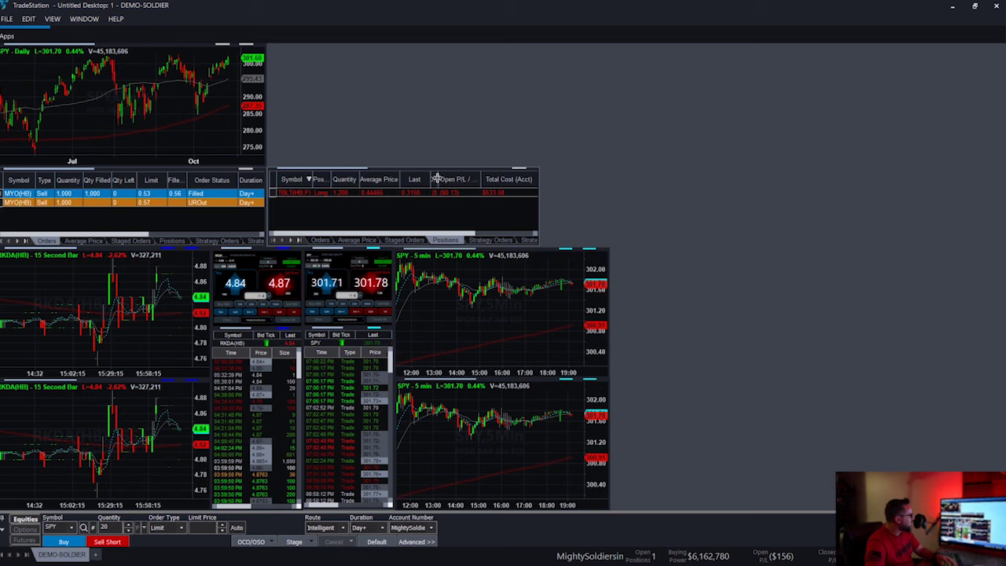
left_click_drag(437, 180, 467, 179)
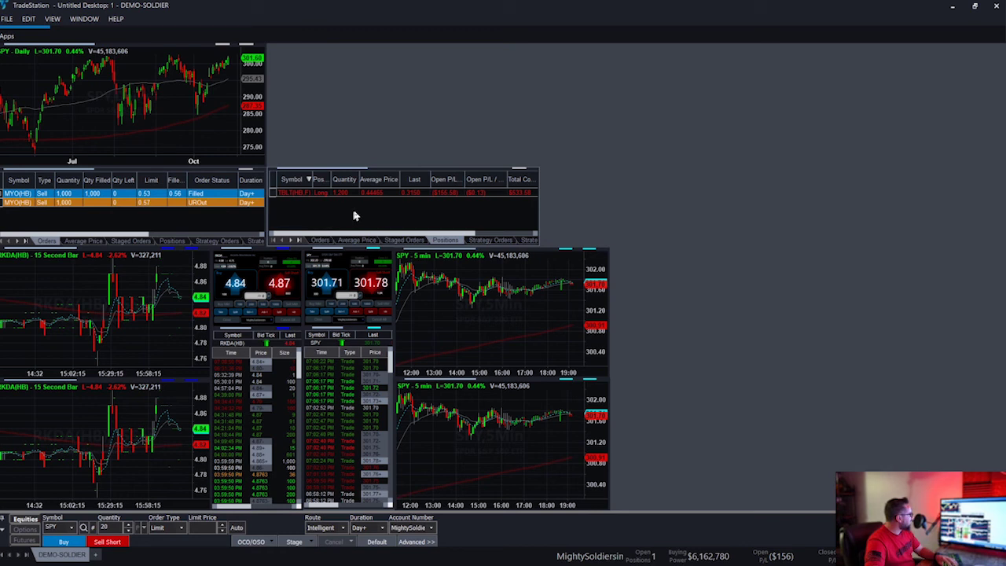
Show the SPY 5 min chart's Timeframe > Sessions options, confirming 24 Hour is checked.
right_click(474, 320)
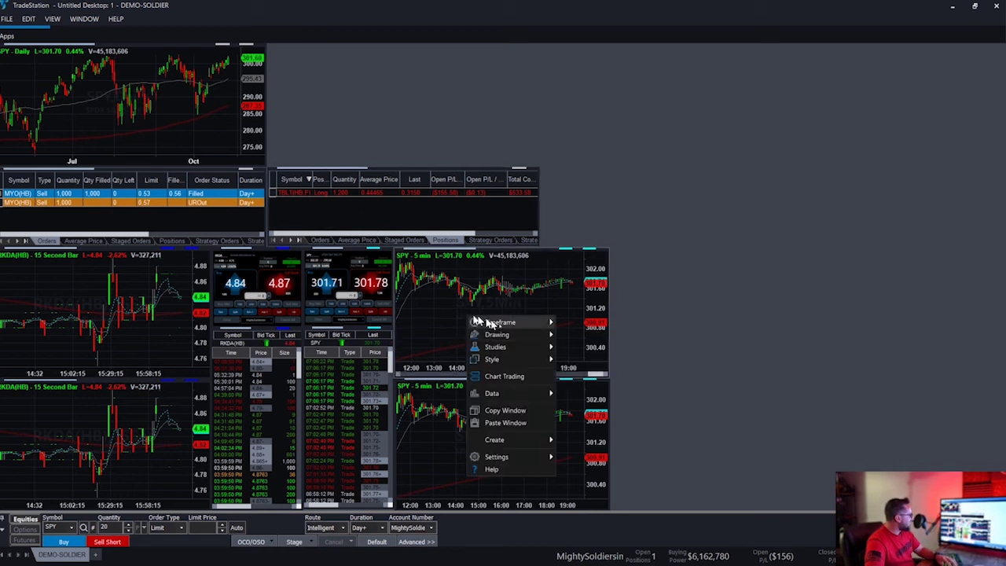
mouse_move(503, 324)
mouse_move(591, 312)
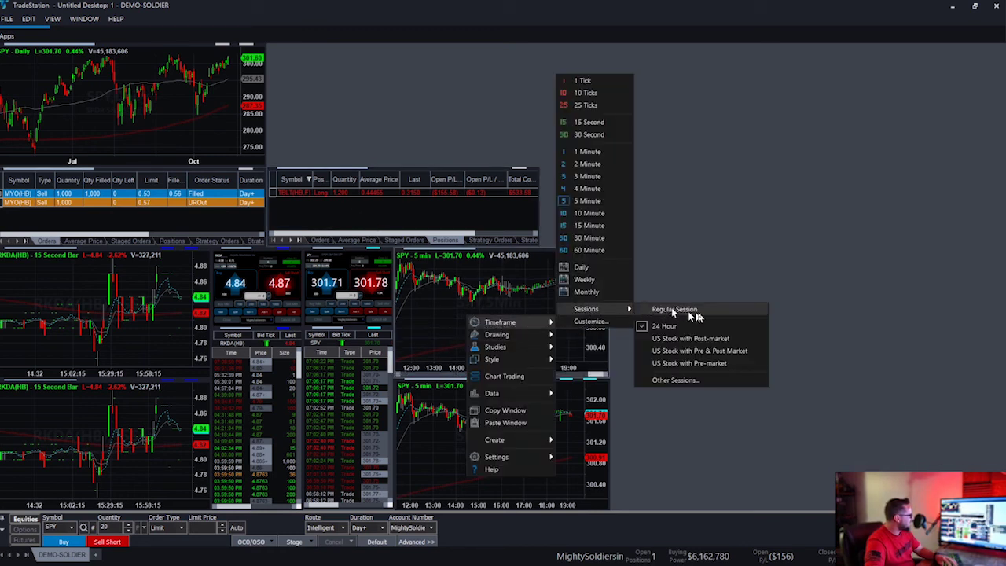